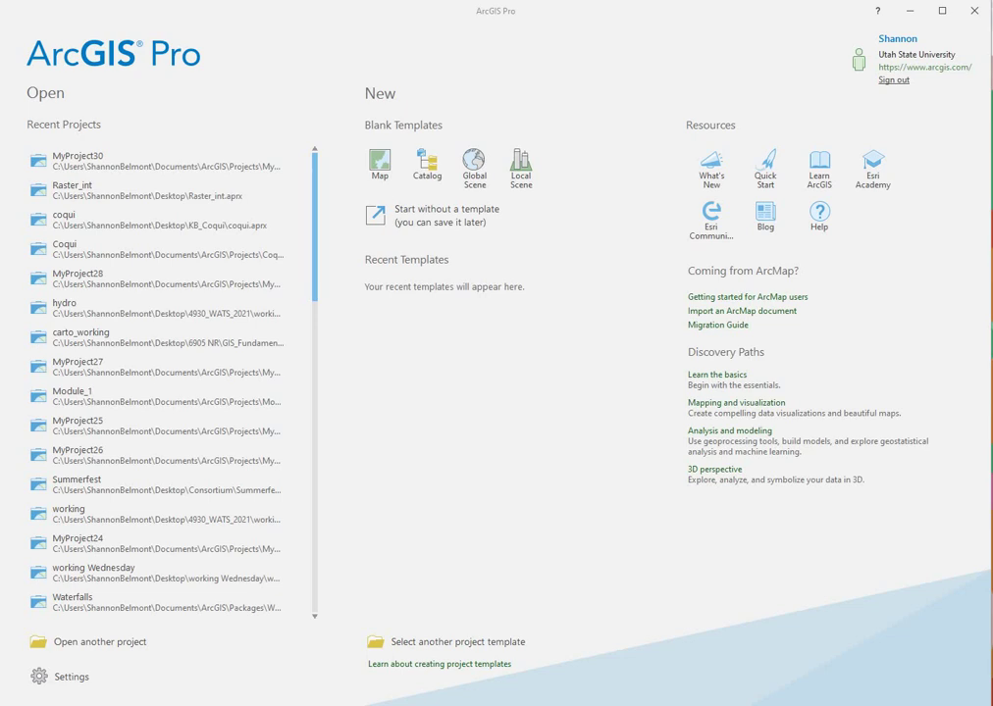
Step: Start a project without a template and insert a new Topographic map of North America
click(437, 219)
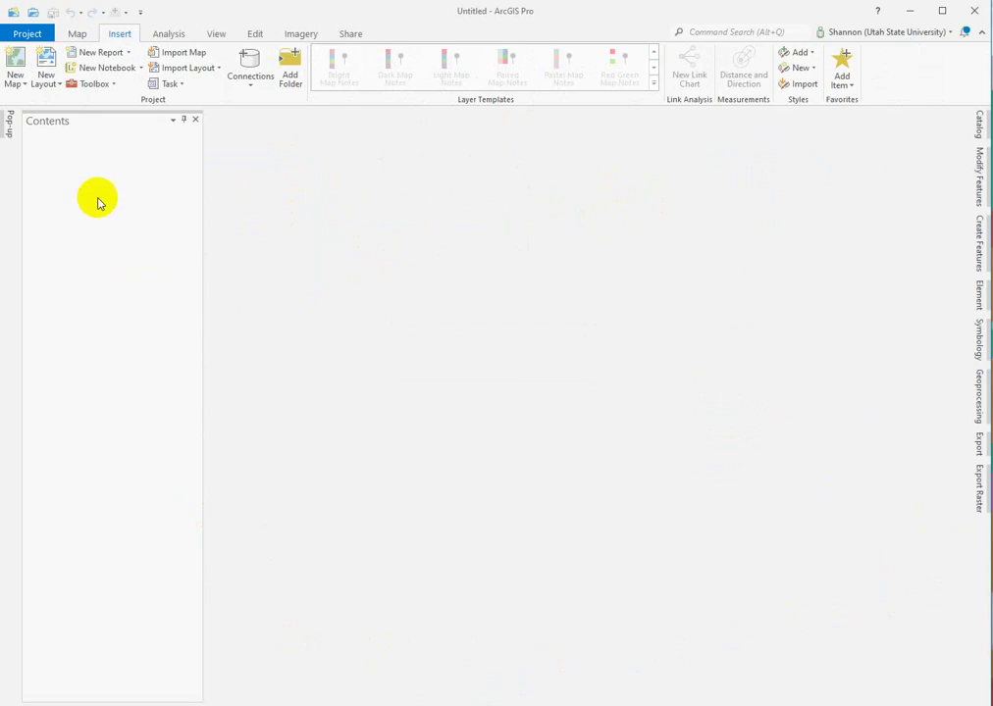
click(12, 61)
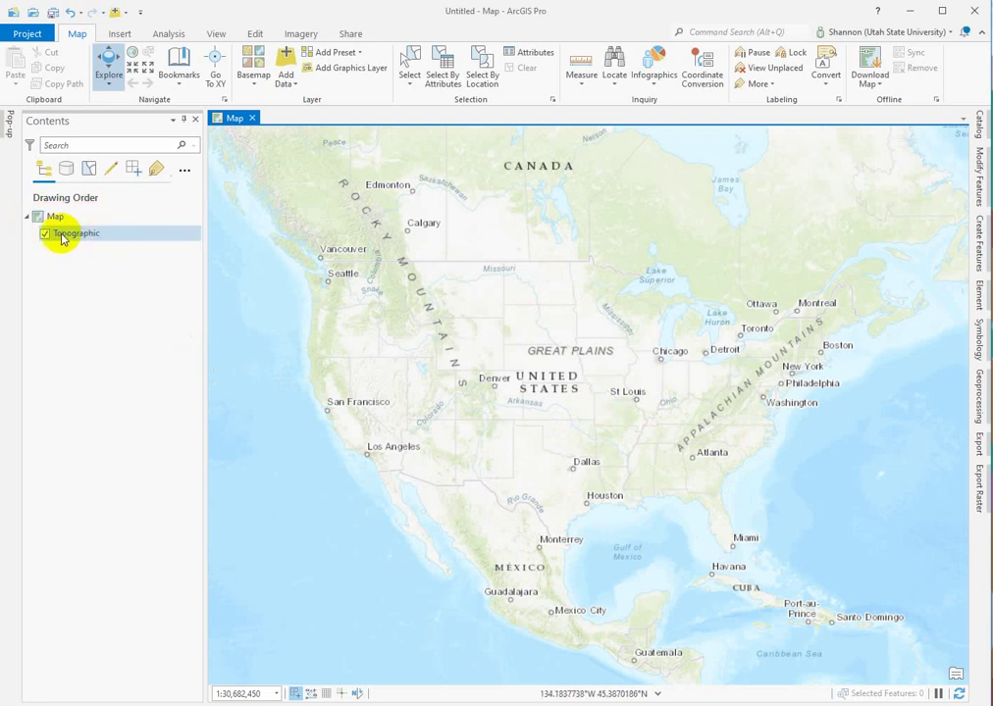
right_click(53, 217)
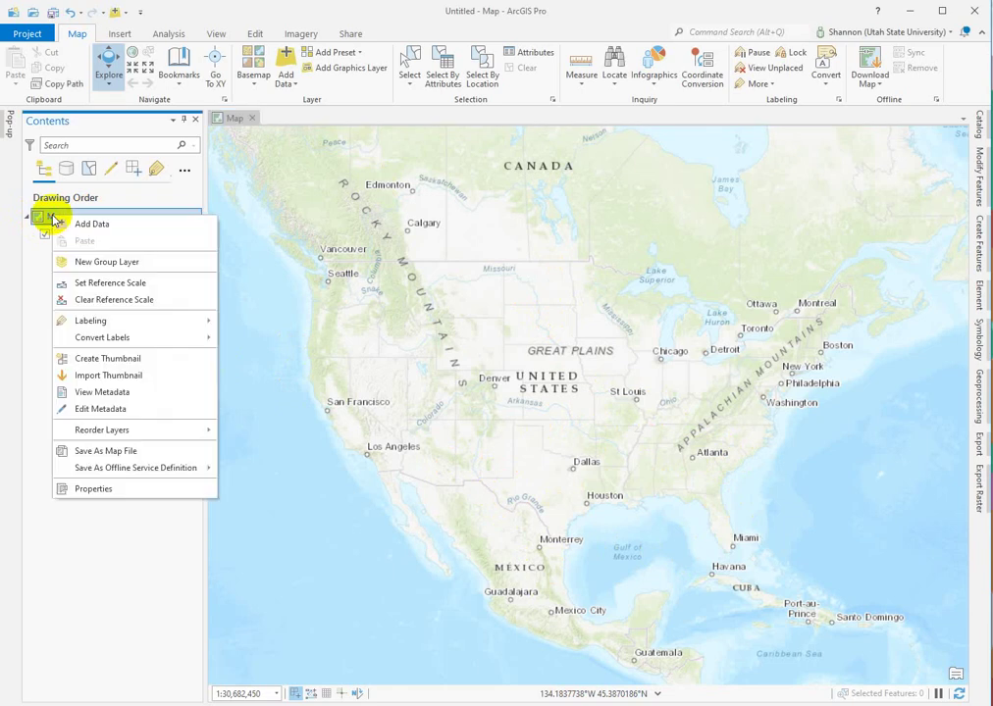
click(93, 490)
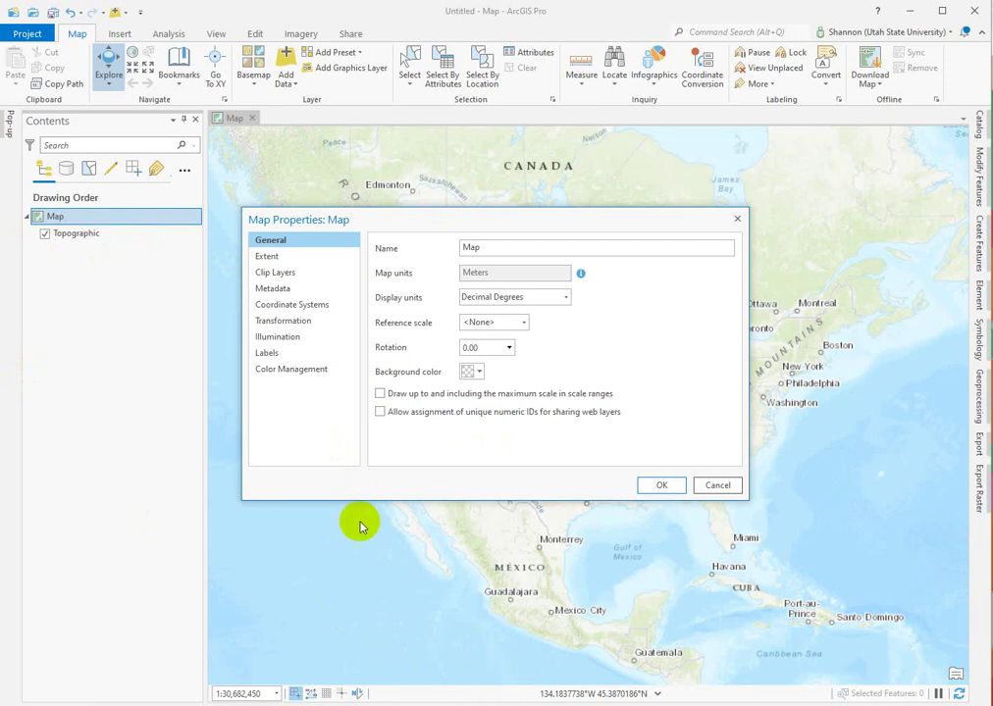
click(305, 307)
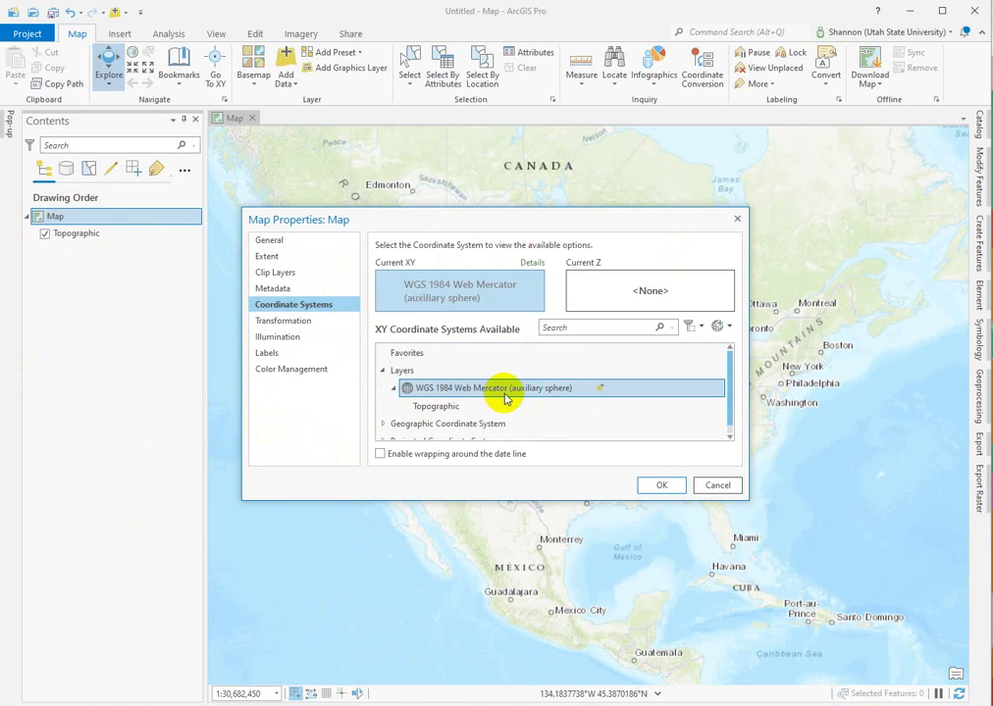
click(381, 371)
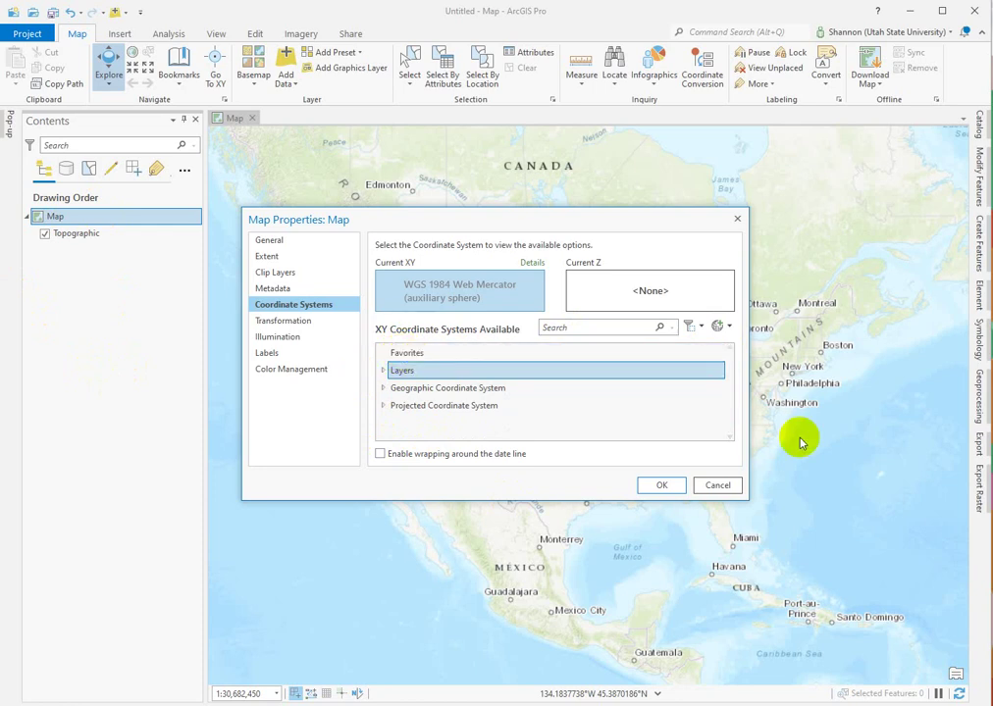
Step: Close map properties unchanged, then zoom out and pan left to frame the whole world
click(719, 487)
scroll(576, 322, down, 3)
scroll(576, 321, up, 2)
drag(665, 324, 433, 320)
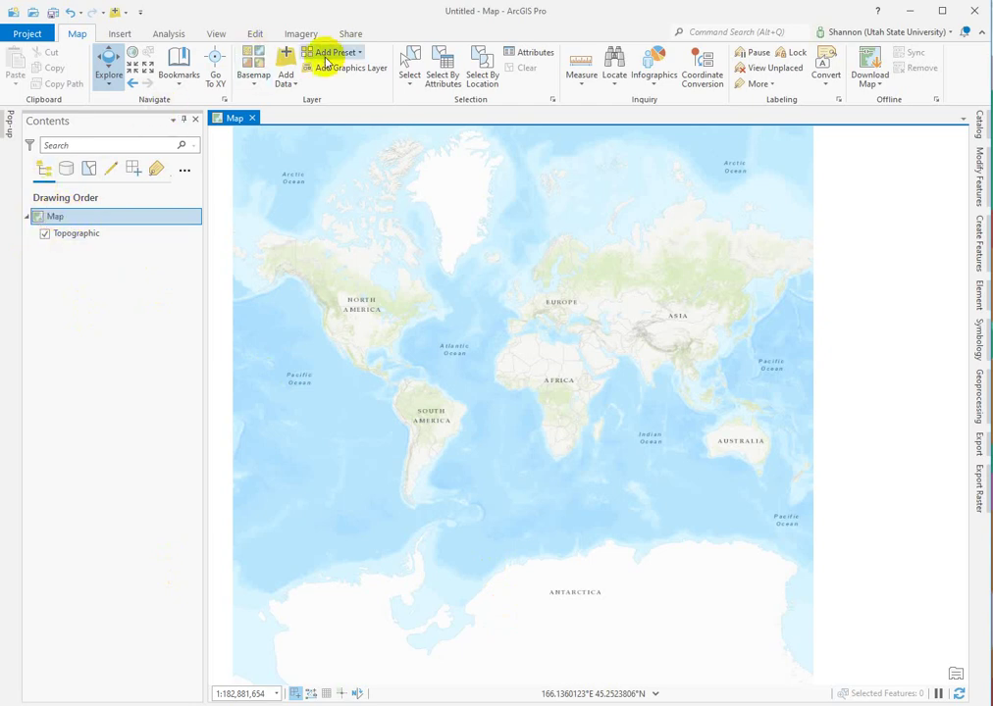
Step: Add the us_130evt, us_cn_mx and us_counties.shp datasets to the map through Add Data
click(285, 63)
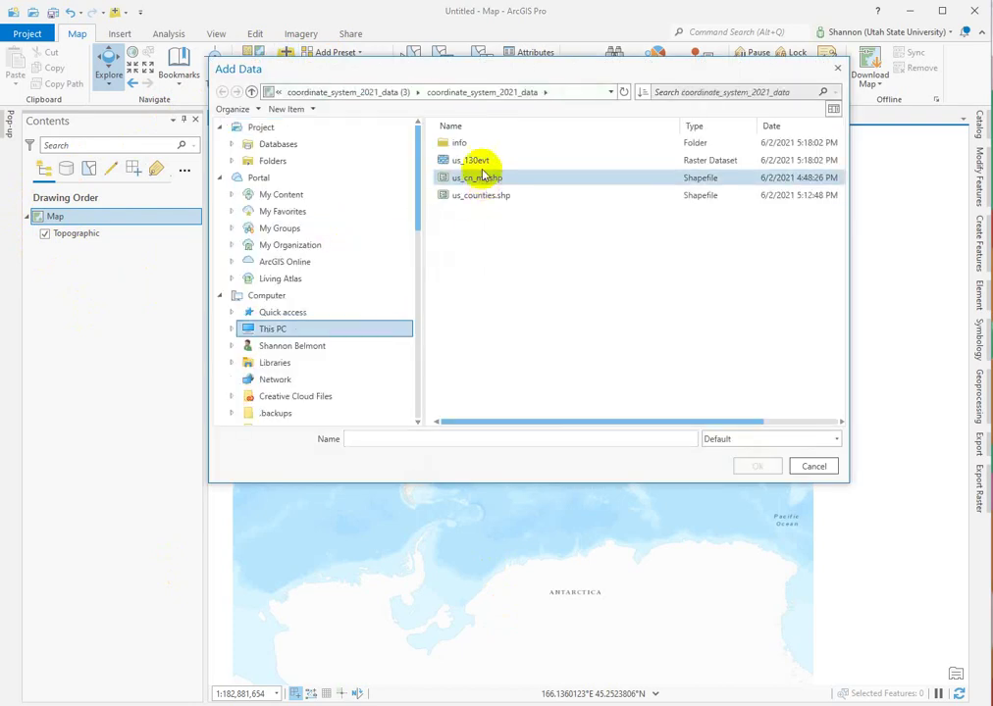
click(475, 161)
shift+click(481, 196)
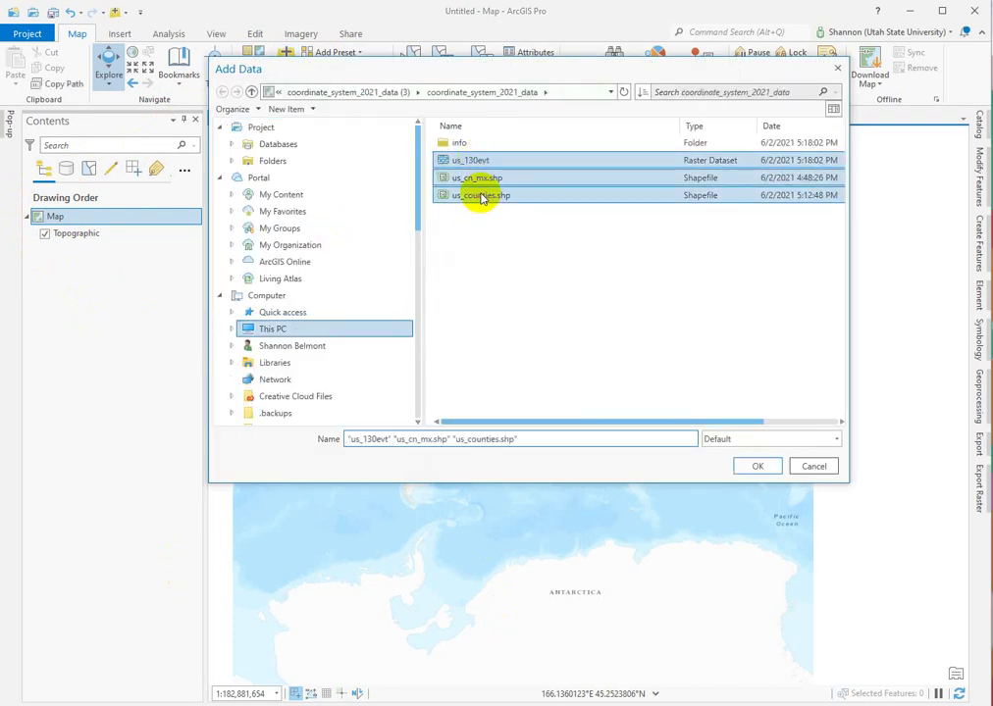
click(758, 467)
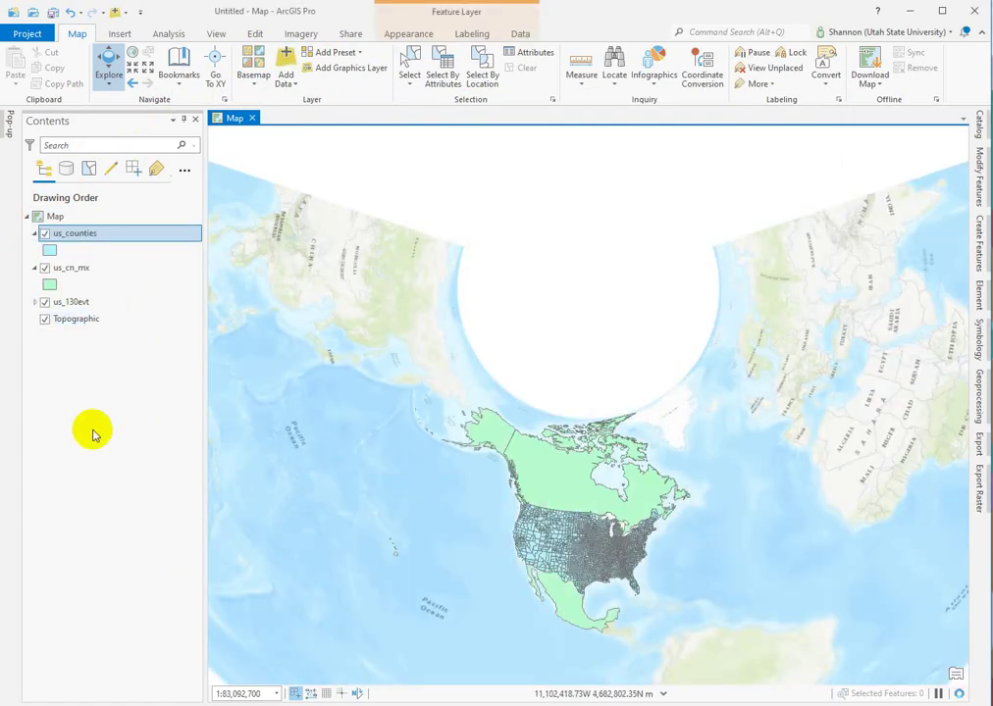
Step: Pan North America into the centre, bring up the Map's context menu, and adjust the zoom
drag(434, 525, 344, 338)
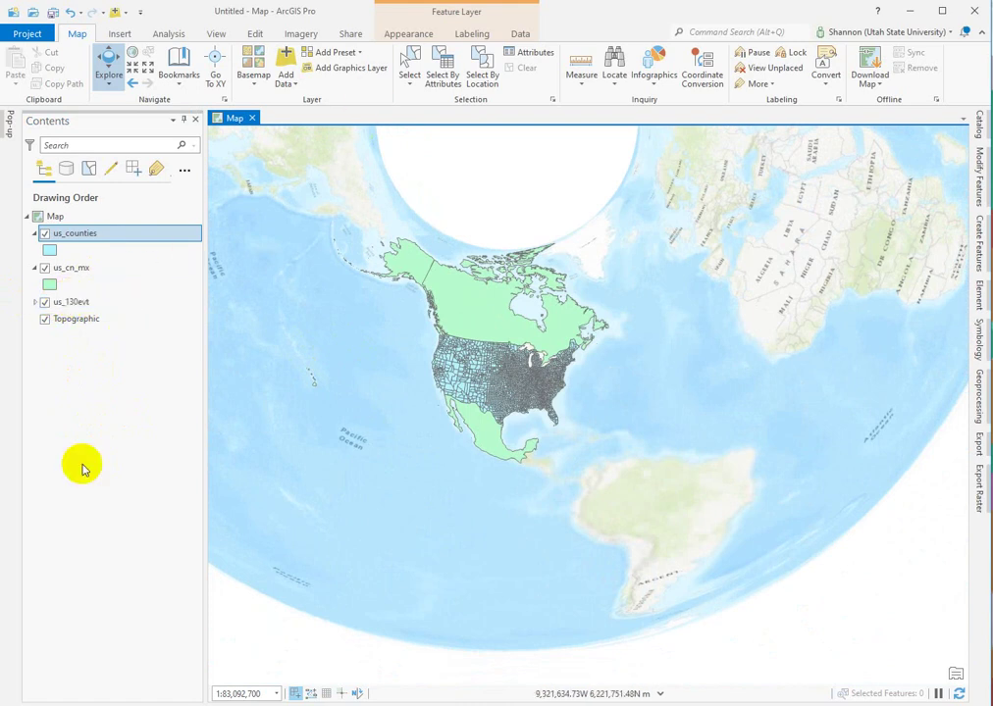
right_click(41, 219)
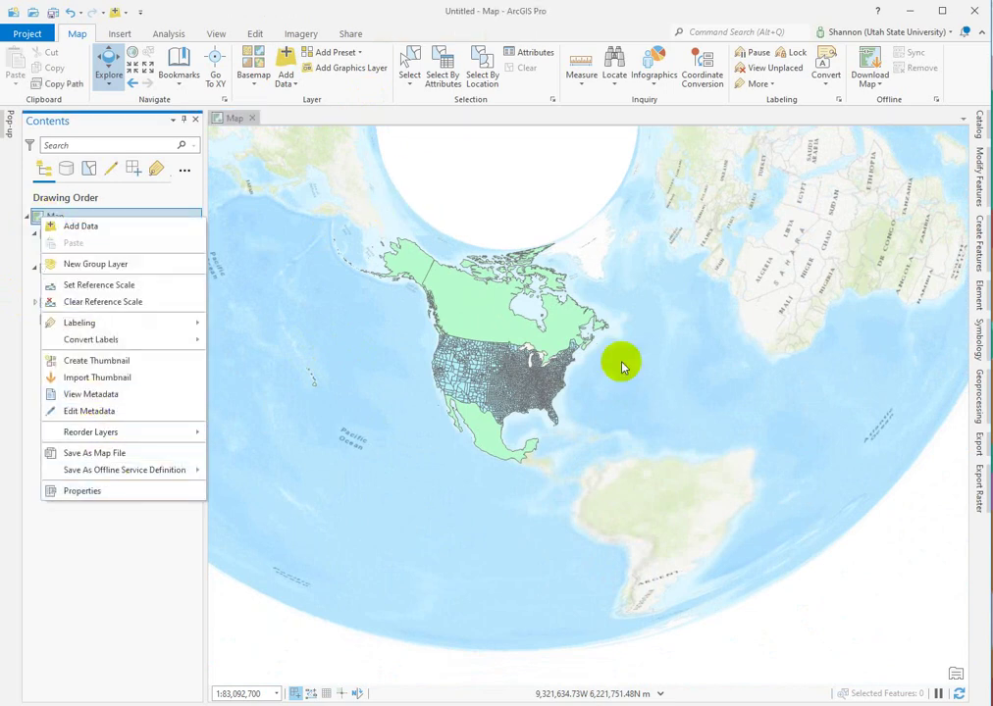
scroll(621, 366, down, 5)
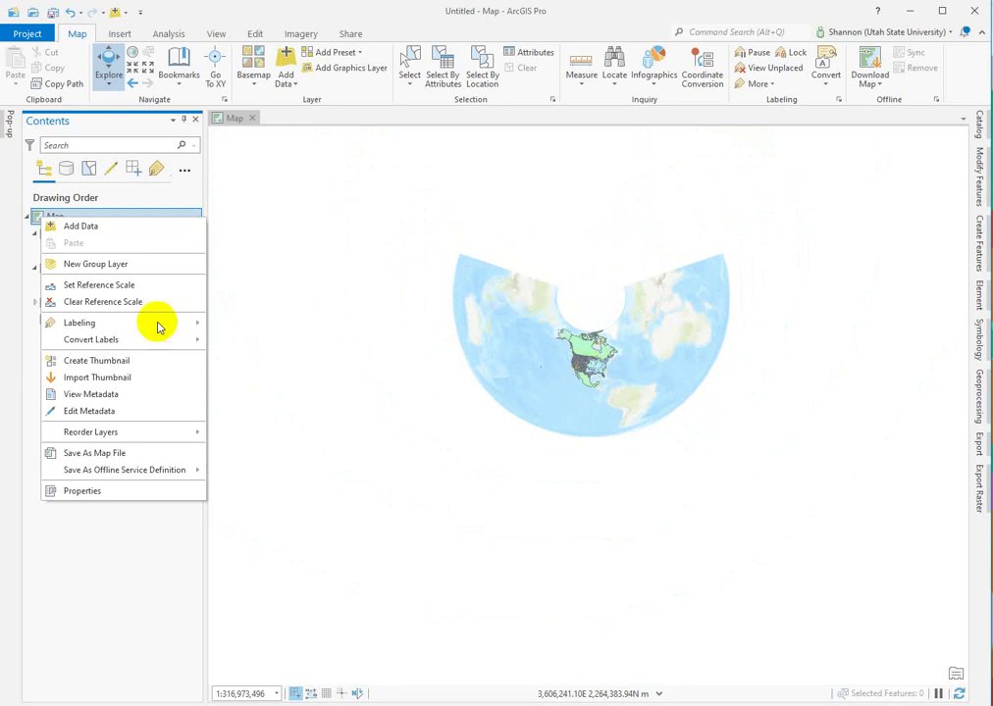
scroll(605, 356, up, 5)
scroll(605, 355, up, 2)
scroll(605, 355, down, 2)
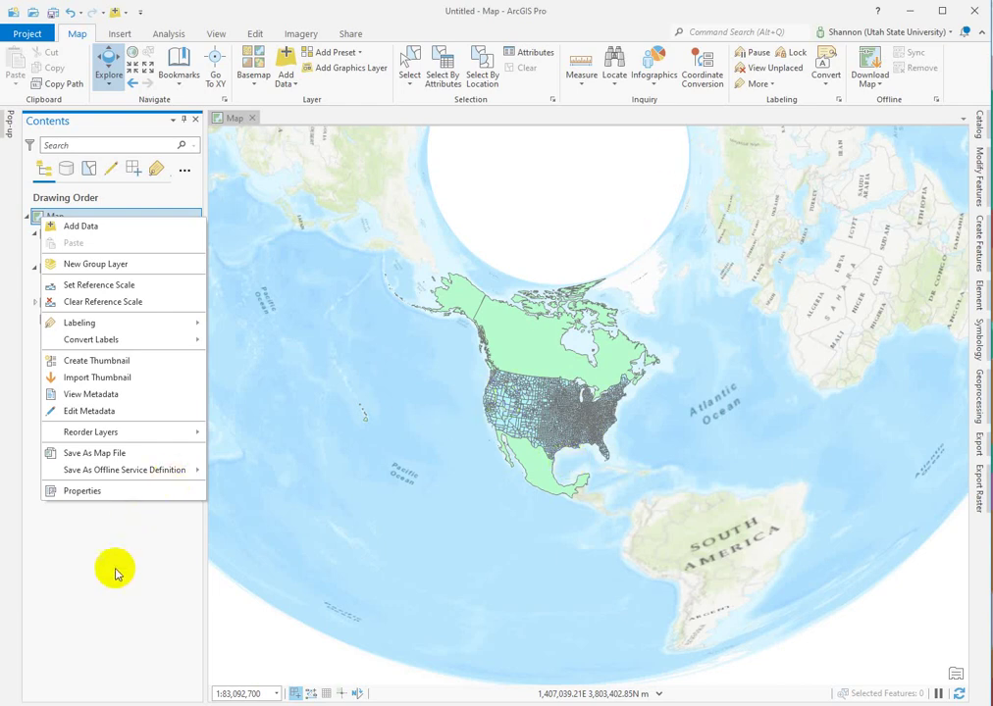
Step: Open the map's Coordinate Systems properties and enlarge the dialog to list more systems
click(84, 495)
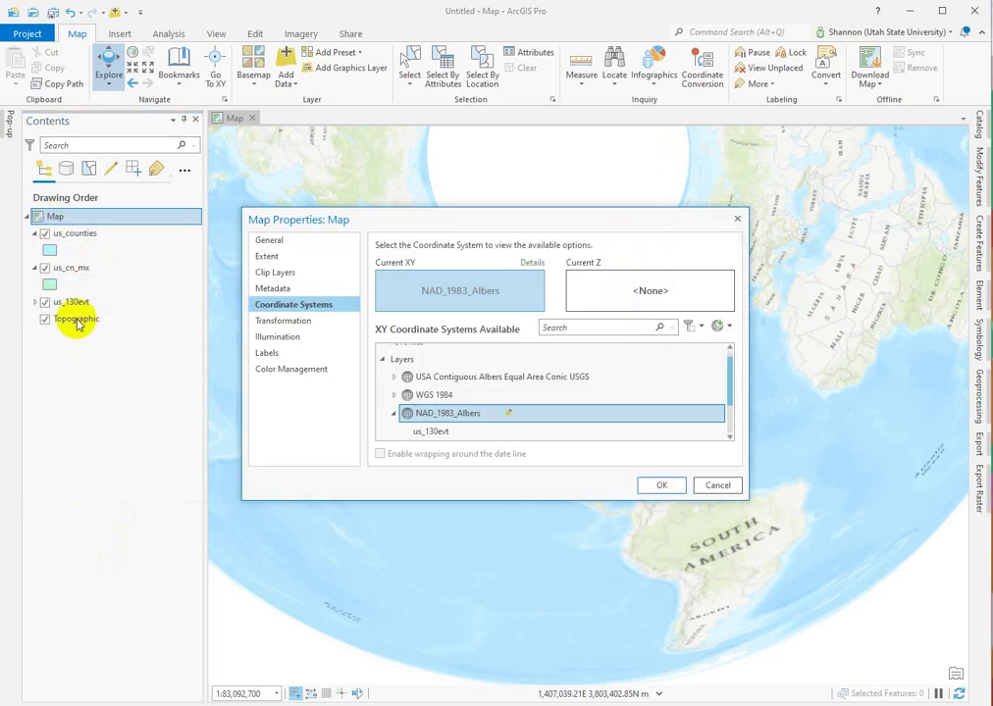
click(394, 413)
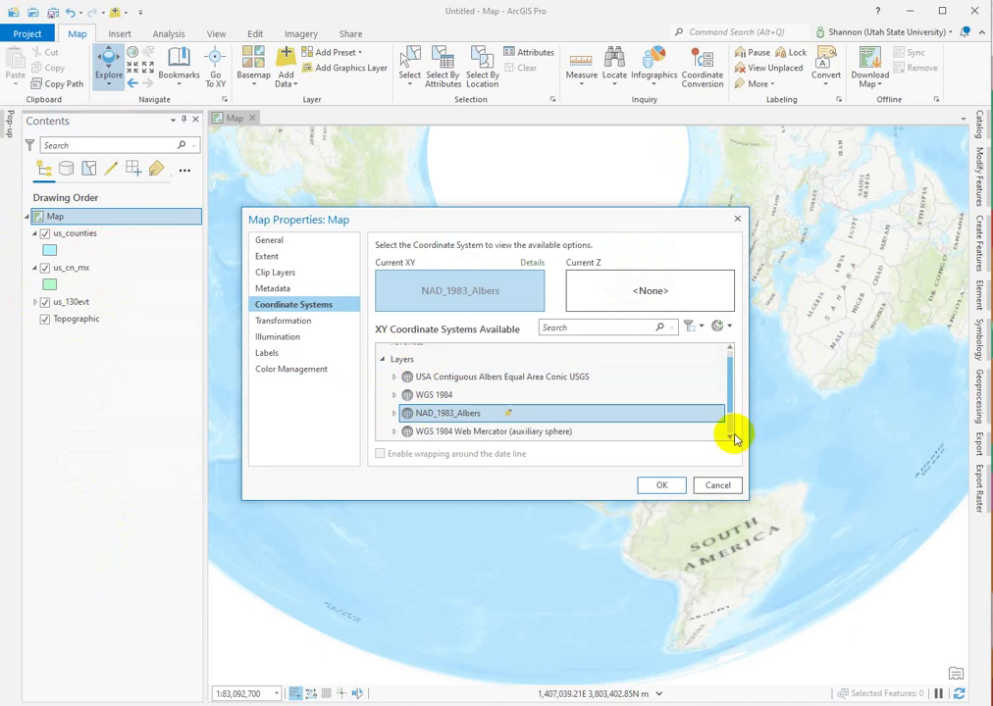
drag(748, 501, 757, 589)
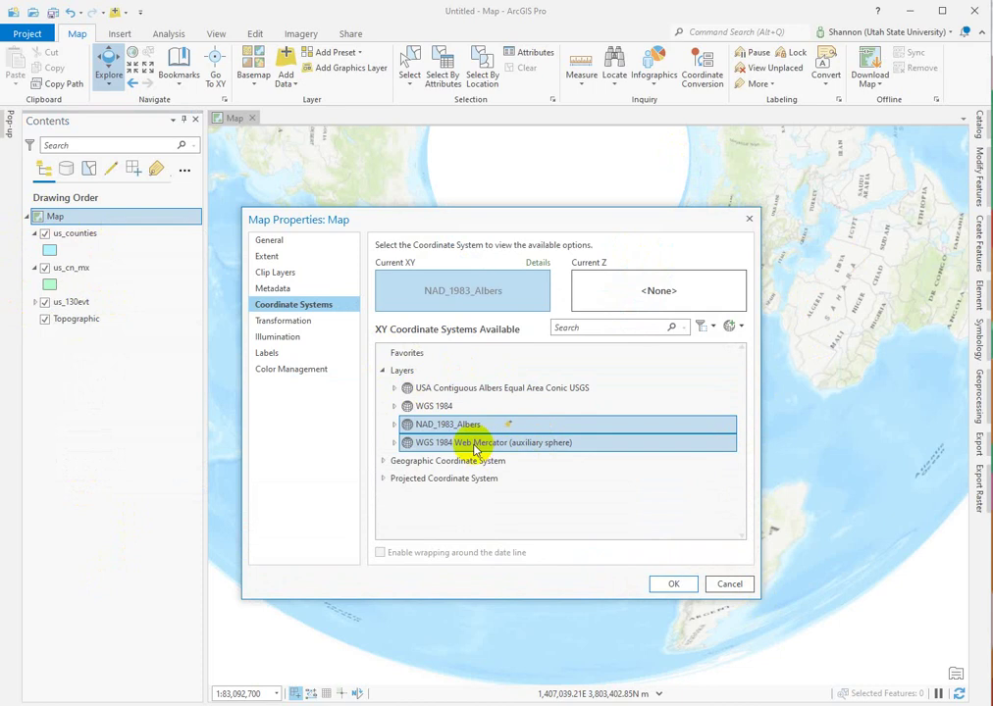
Step: Compare WGS 1984, NAD_1983_Albers and Web Mercator layers, ending on USA Contiguous Albers Equal Area Conic USGS
click(397, 391)
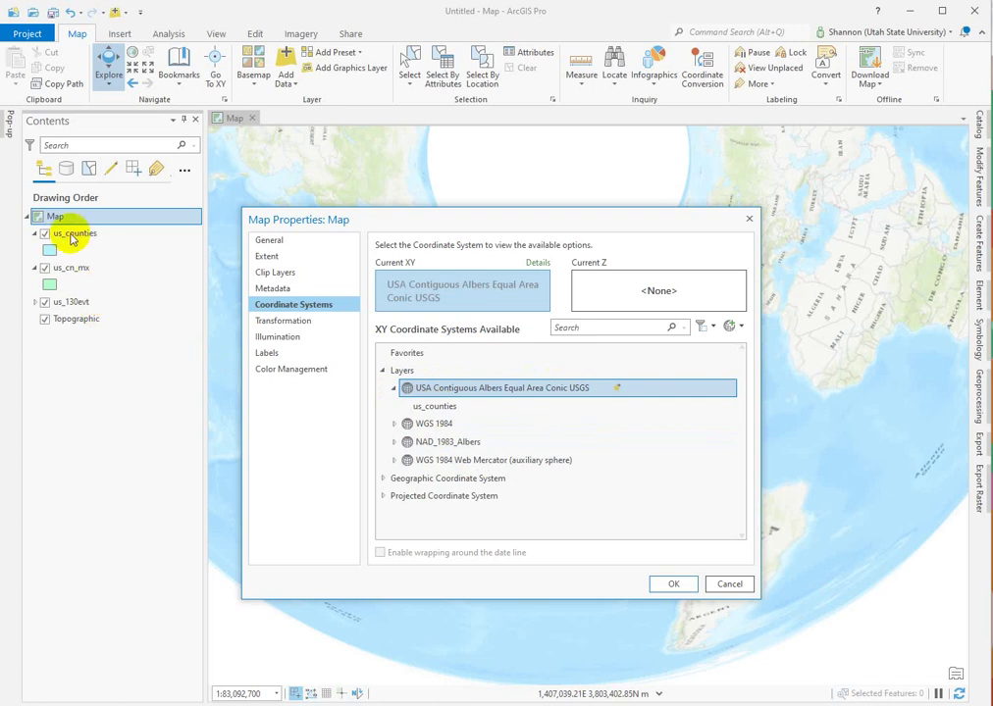
click(393, 426)
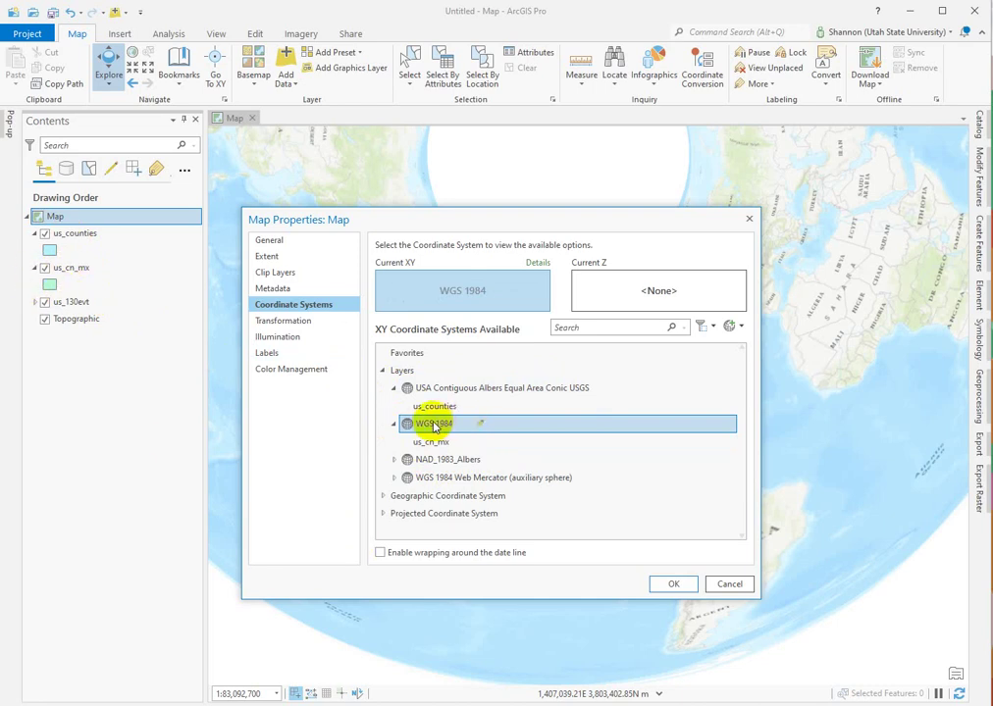
click(393, 463)
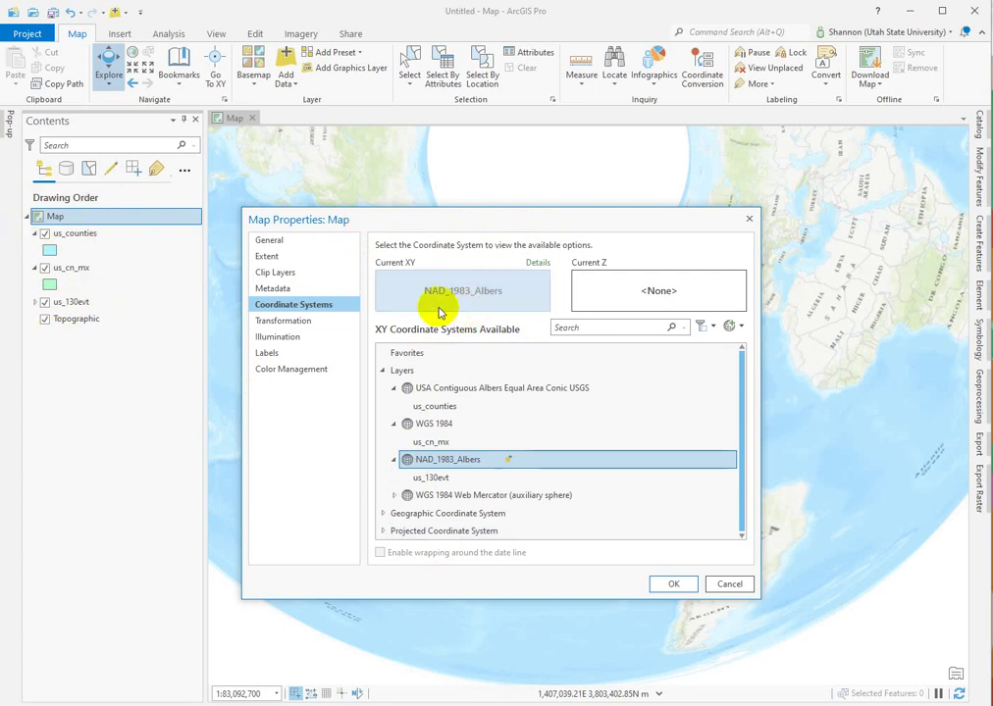
click(398, 495)
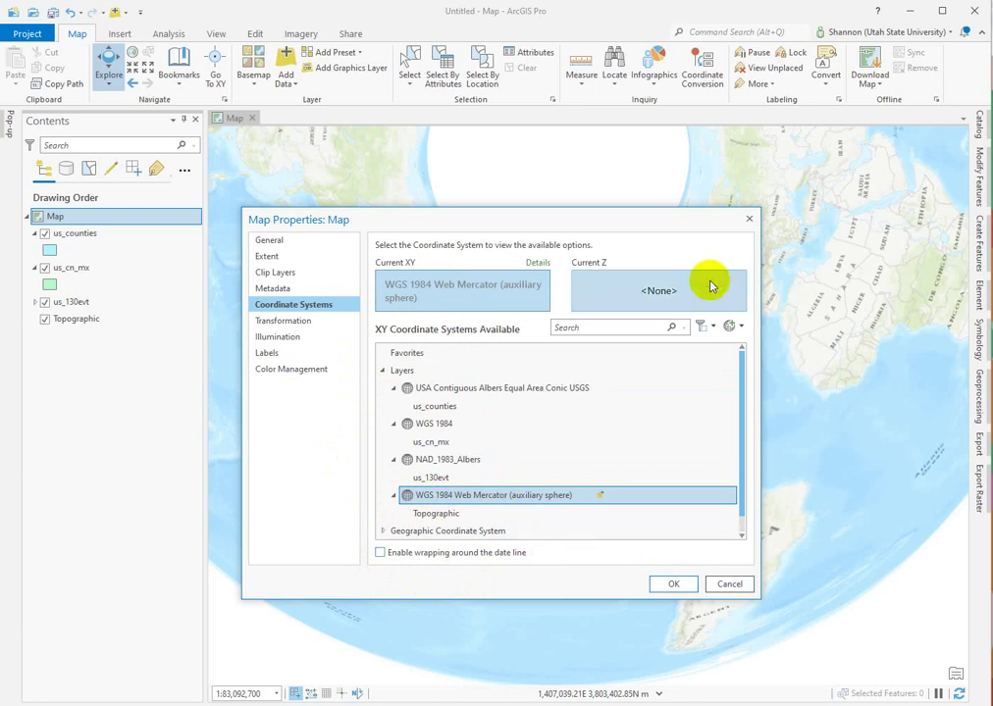
click(438, 465)
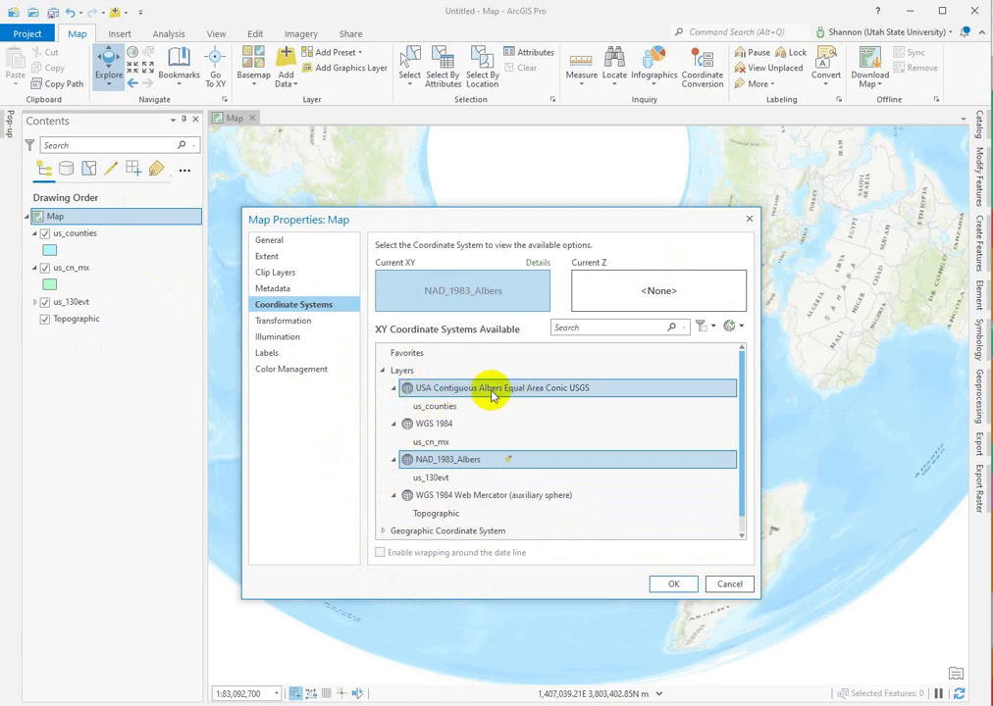
click(432, 392)
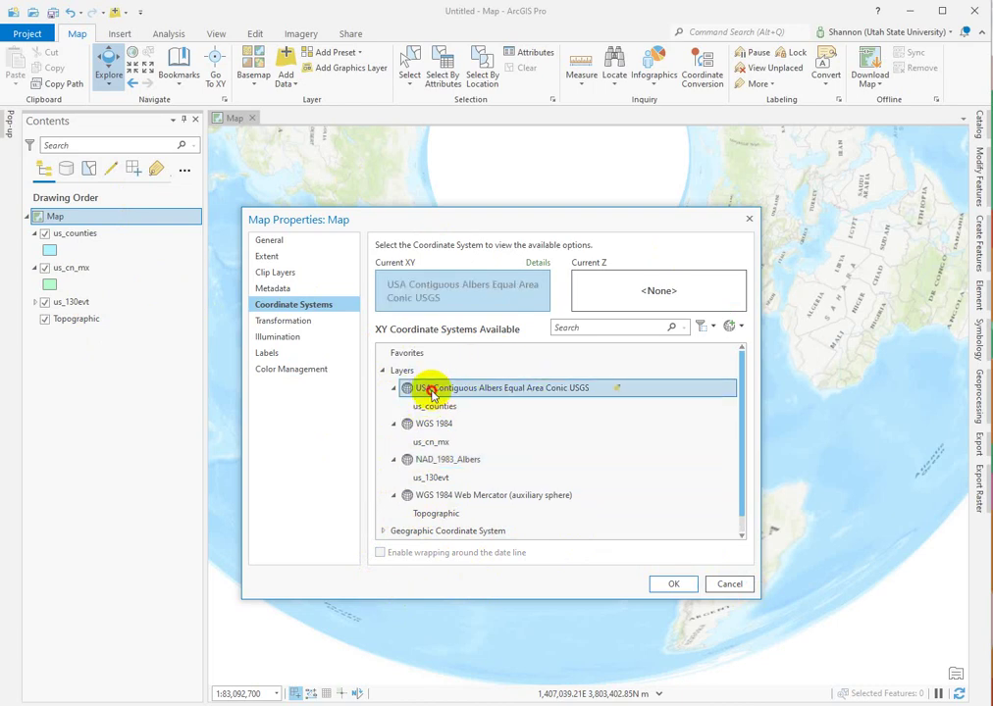
Step: Apply USA Contiguous Albers Equal Area Conic USGS to the map, then bring up the Map's context menu
click(671, 586)
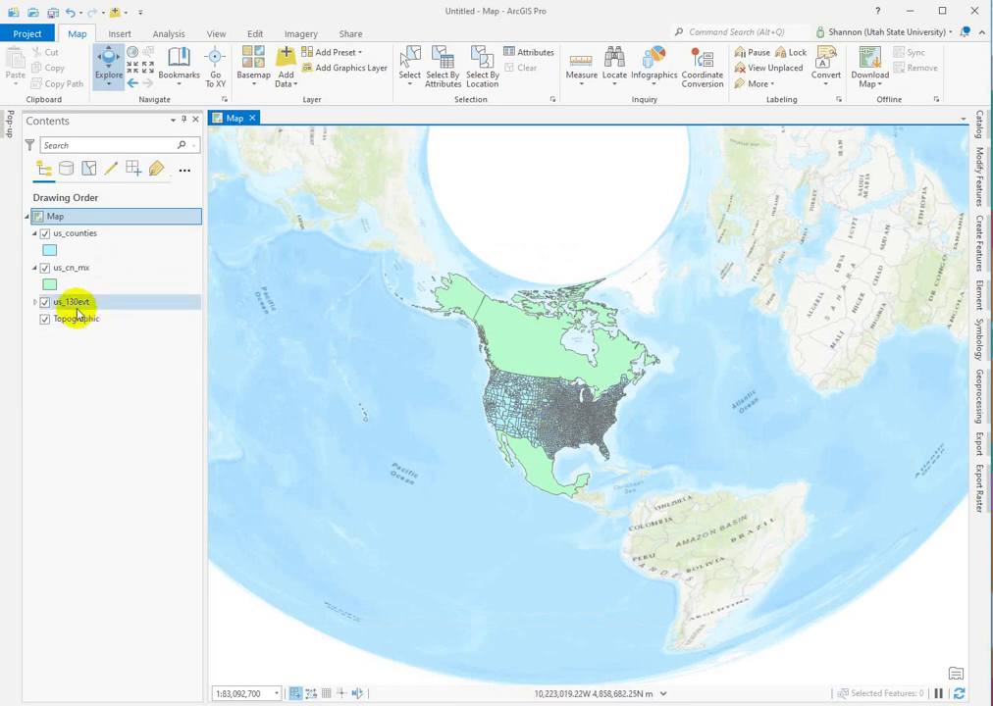
right_click(51, 218)
Step: Set the map's coordinate system to WGS 1984 in Map Properties
click(89, 488)
click(430, 429)
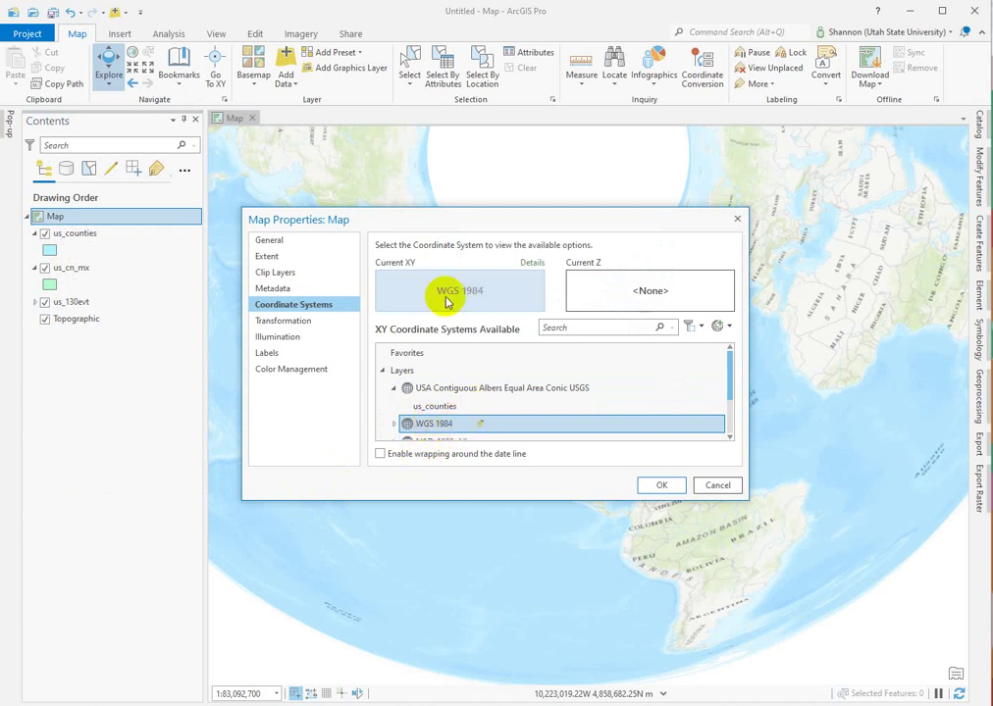
click(662, 486)
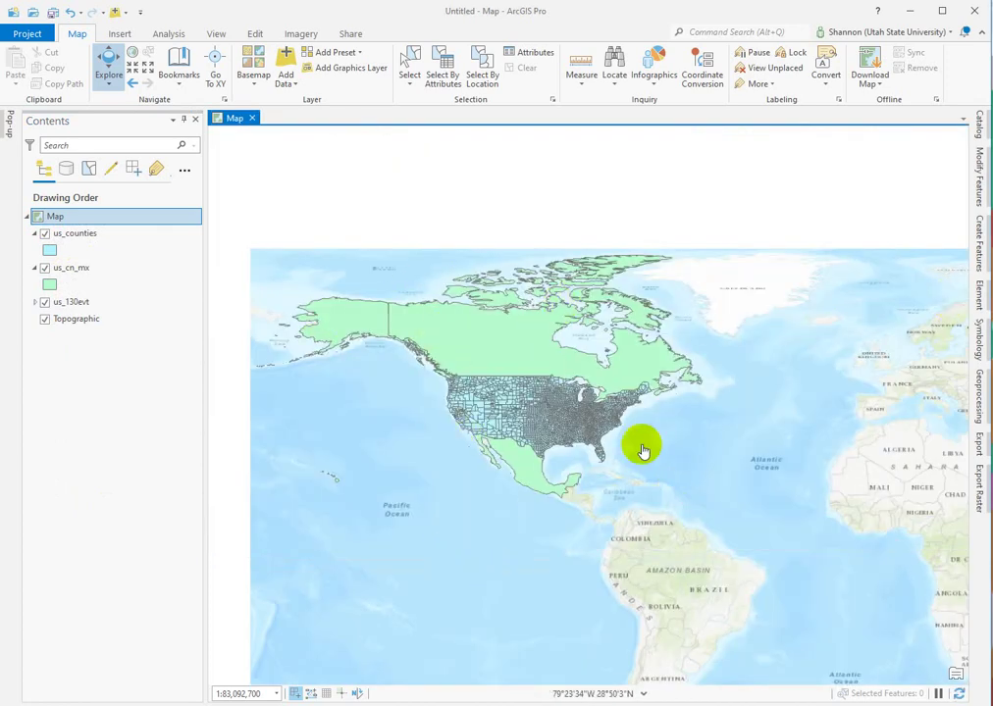
Step: Pan and zoom the WGS 1984 map out to a world view reaching South America and Antarctica
drag(628, 477, 590, 406)
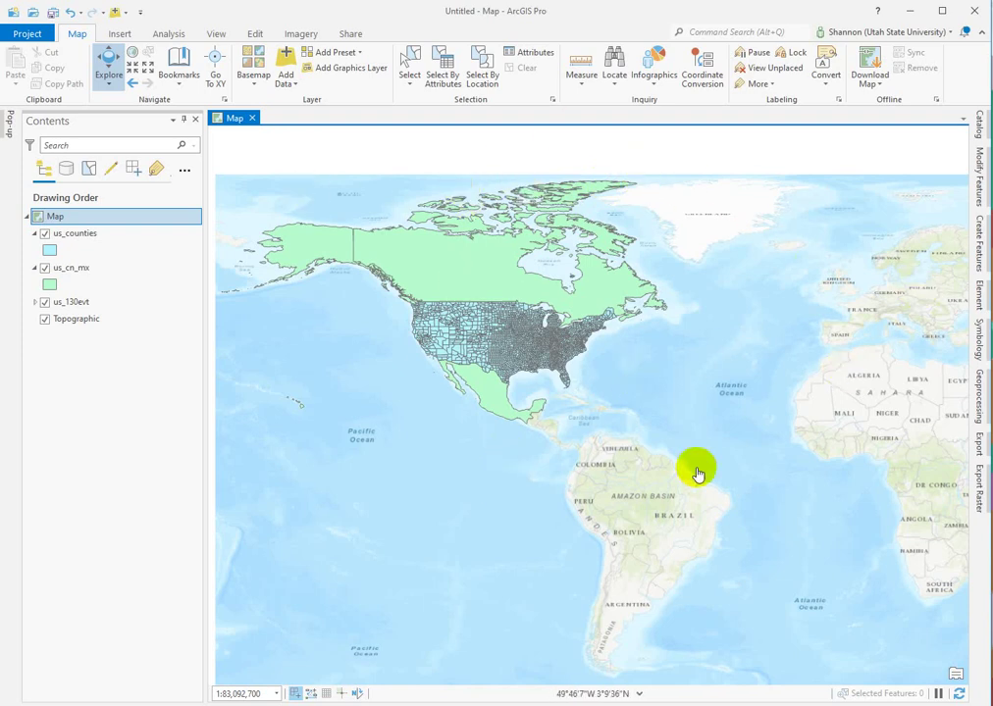
drag(736, 458, 734, 213)
drag(789, 440, 498, 349)
scroll(699, 248, down, 3)
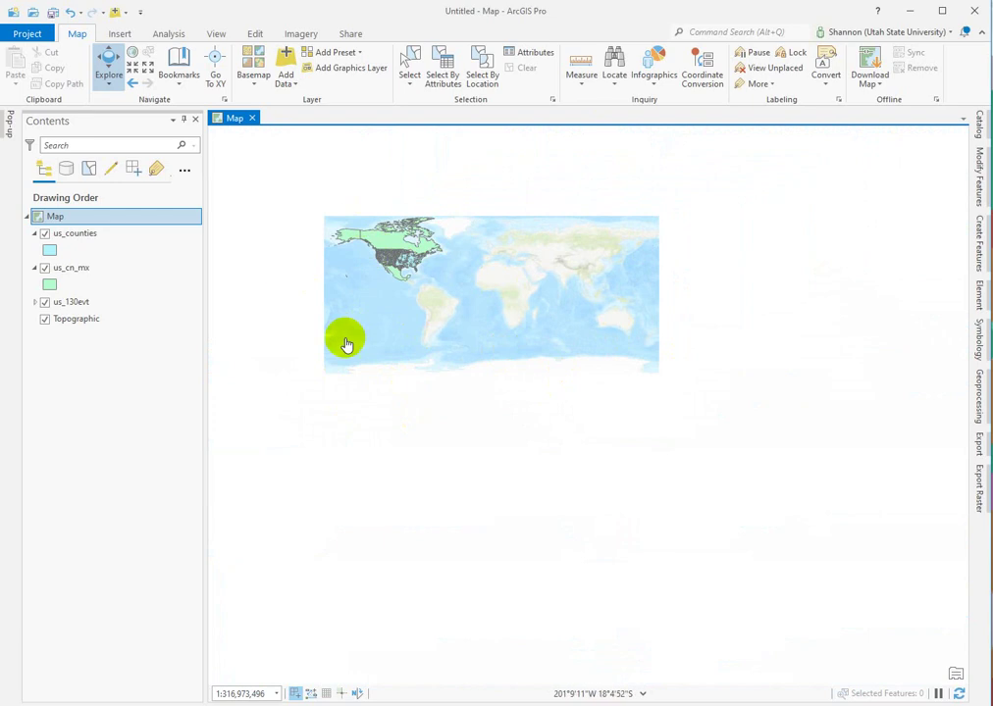
scroll(346, 236, up, 2)
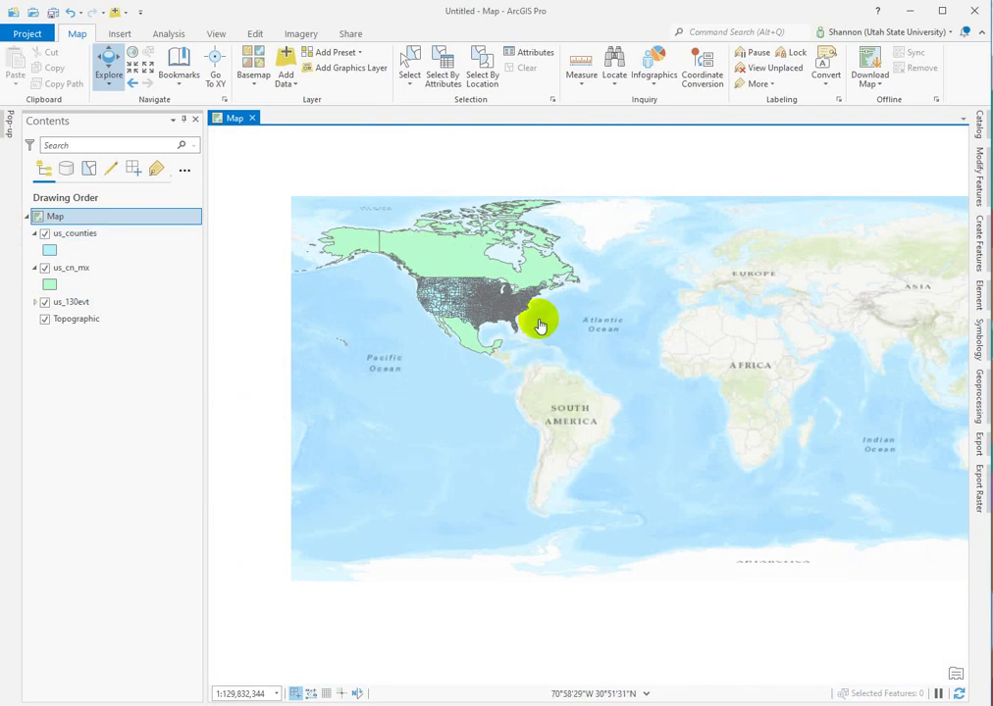
Step: Pan the world map left and up to bring Asia and Australia into view
drag(451, 265, 372, 242)
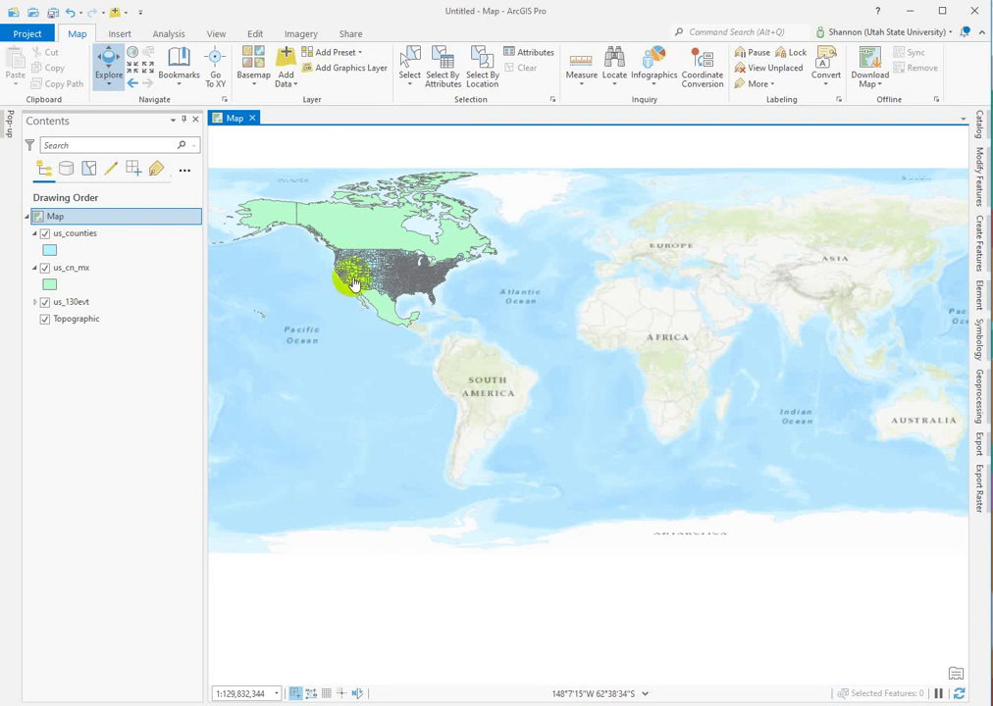
Step: Zoom in over the western US to frame the contiguous US counties and northern Mexico
scroll(346, 282, up, 2)
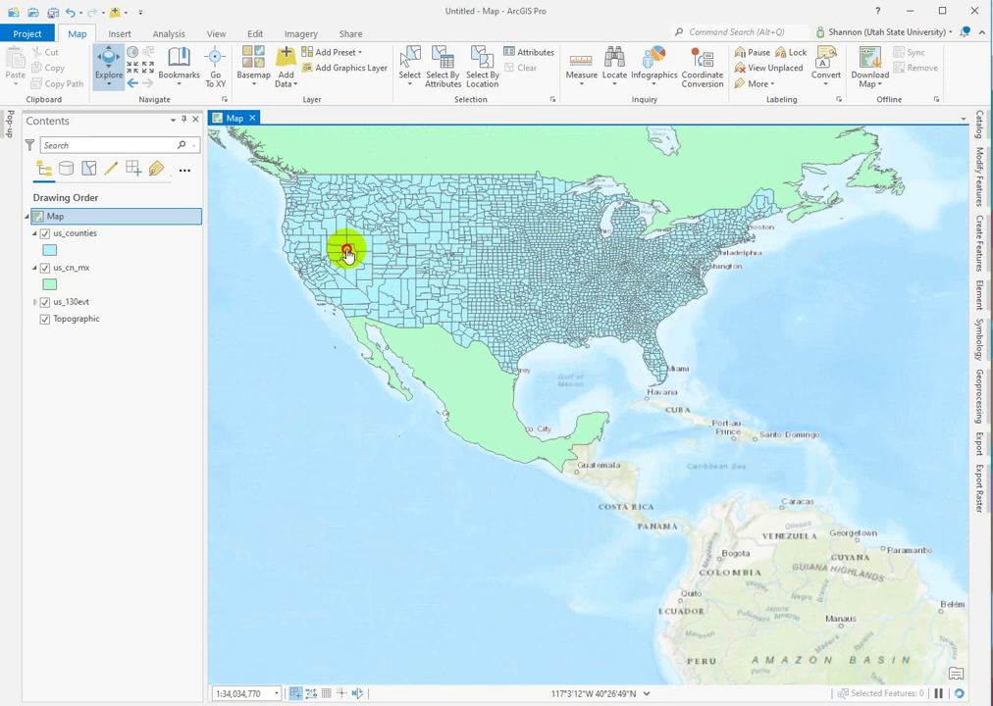
drag(351, 259, 400, 317)
scroll(405, 324, up, 2)
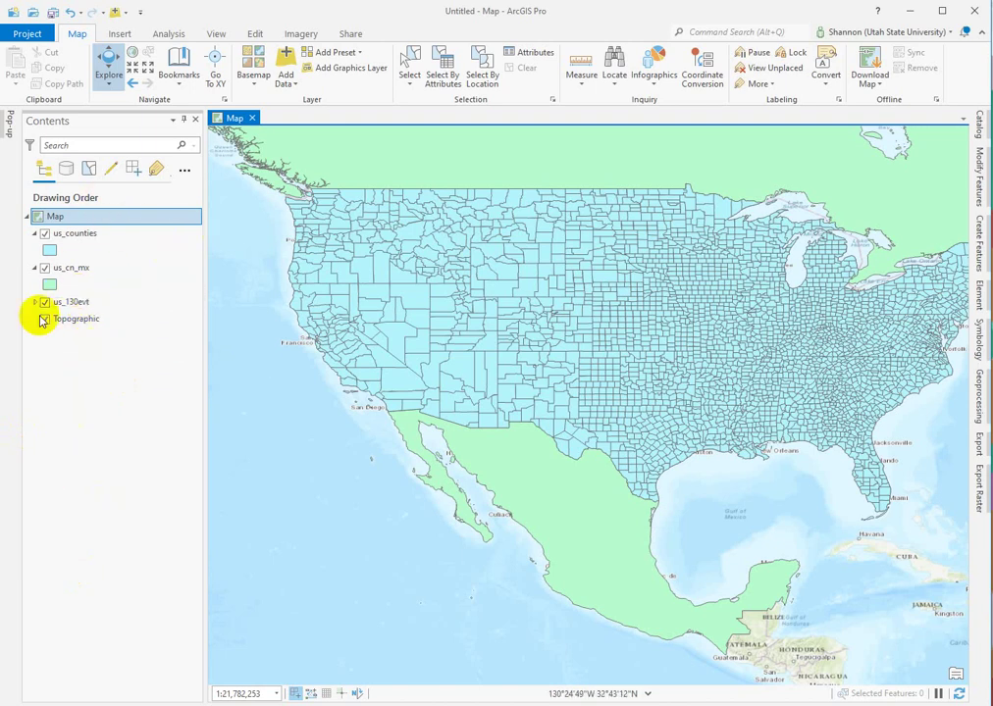
Step: Reopen the map's Properties and select WGS 1984 Web Mercator (auxiliary sphere) from the Layers coordinate systems
right_click(65, 219)
click(143, 490)
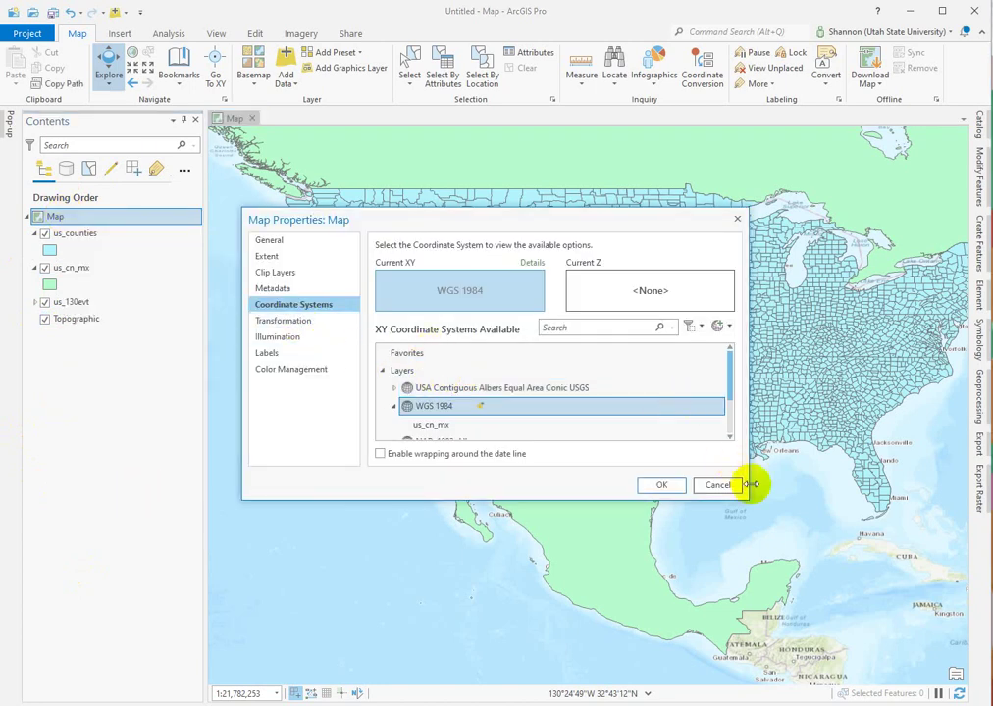
drag(753, 500, 782, 618)
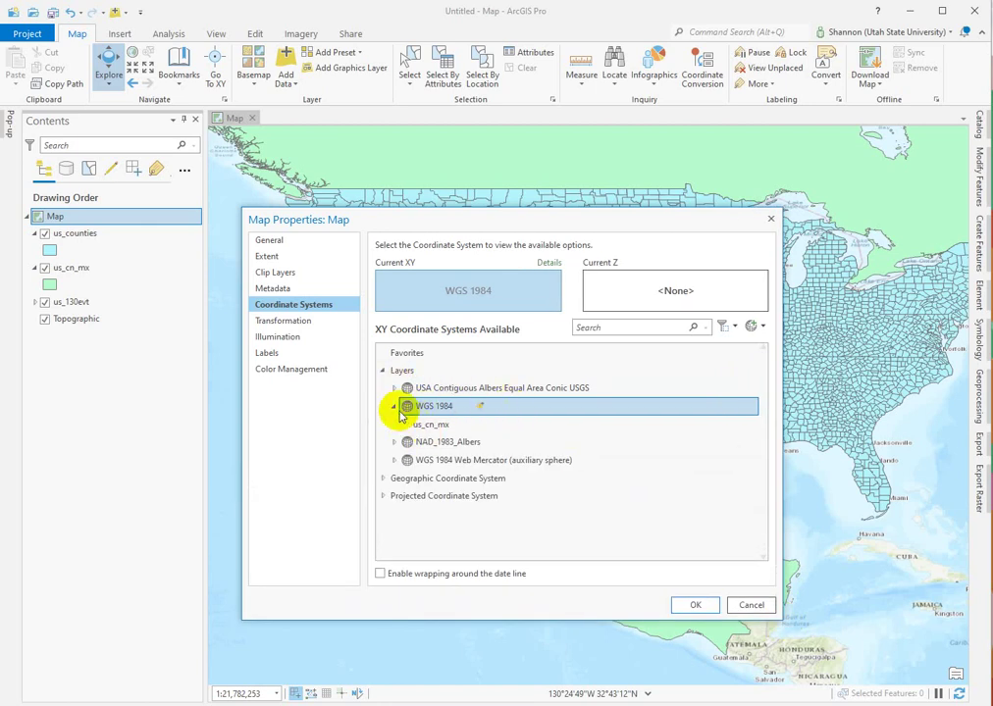
click(393, 407)
click(395, 424)
click(394, 460)
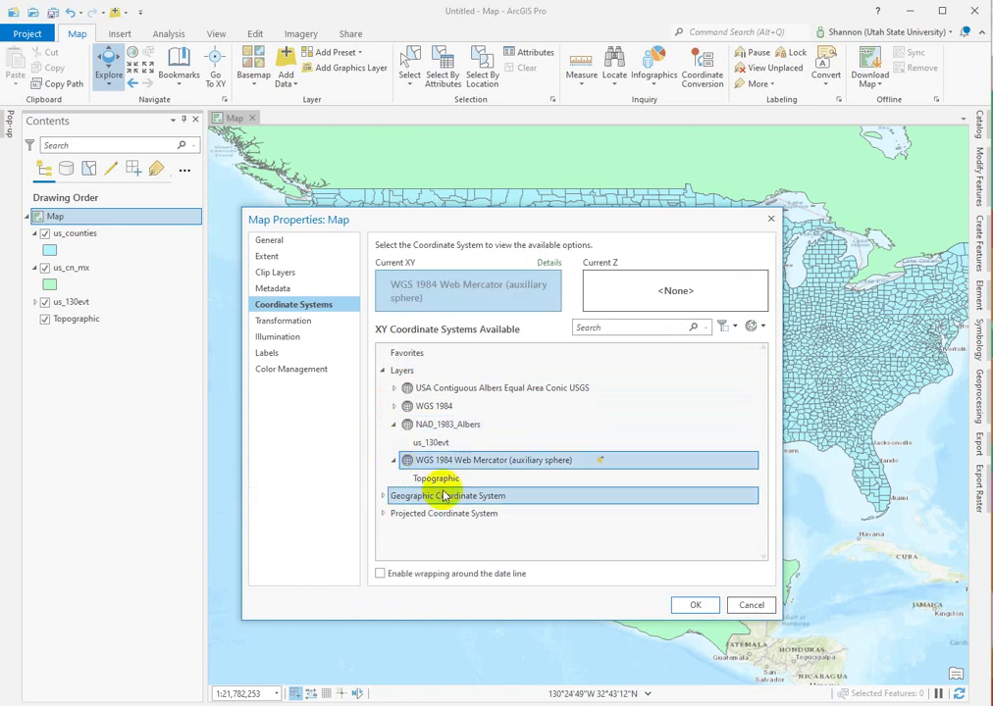